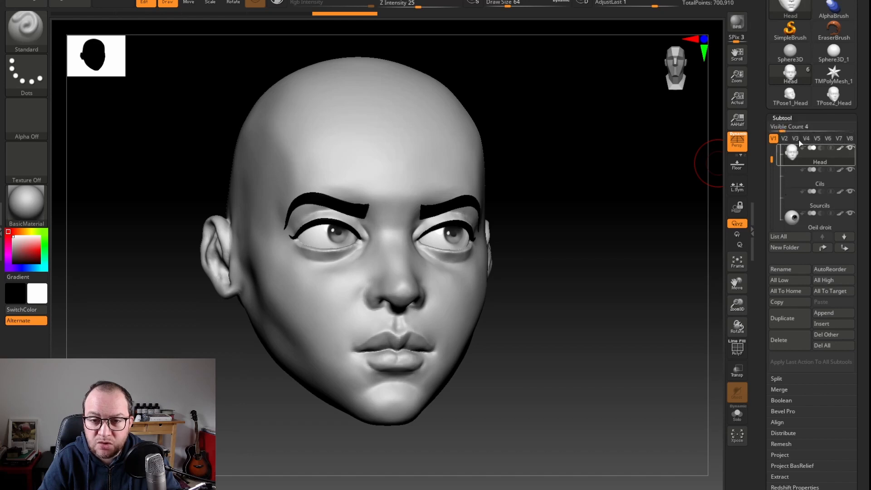
Set the subtool list's visible count to 7 and show the list from the Head folder down
drag(789, 131, 760, 154)
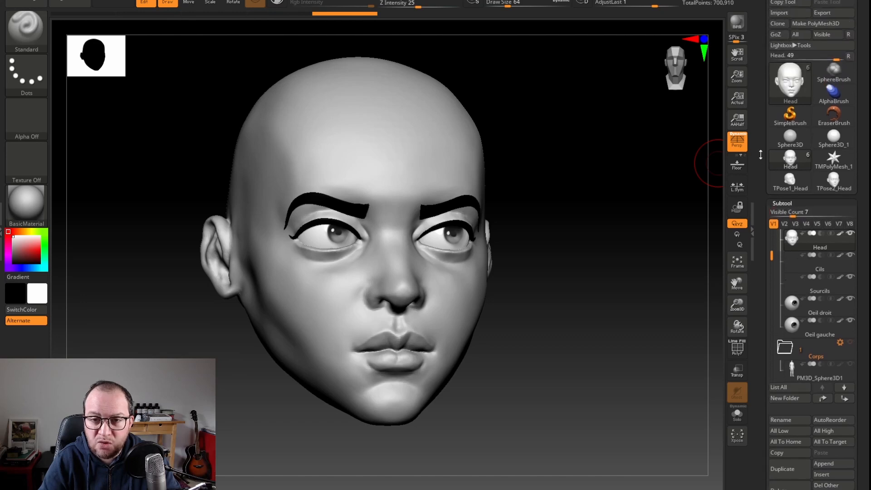
drag(756, 109, 757, 132)
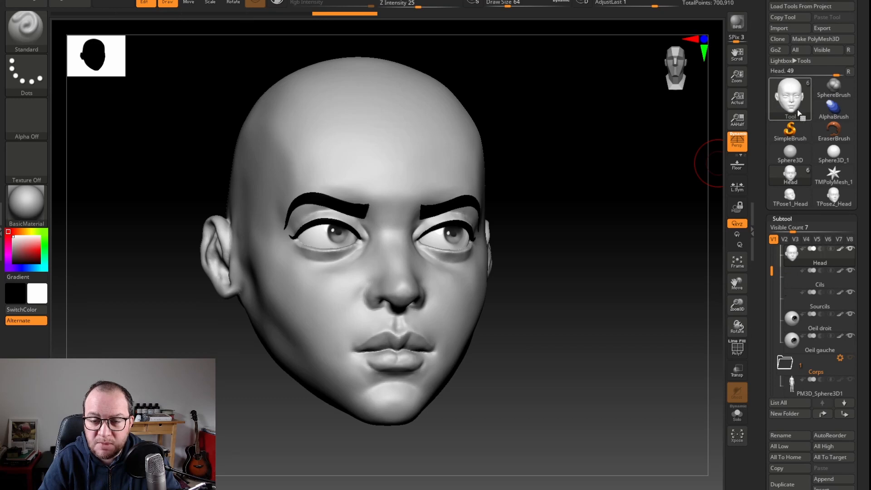
mouse_move(807, 95)
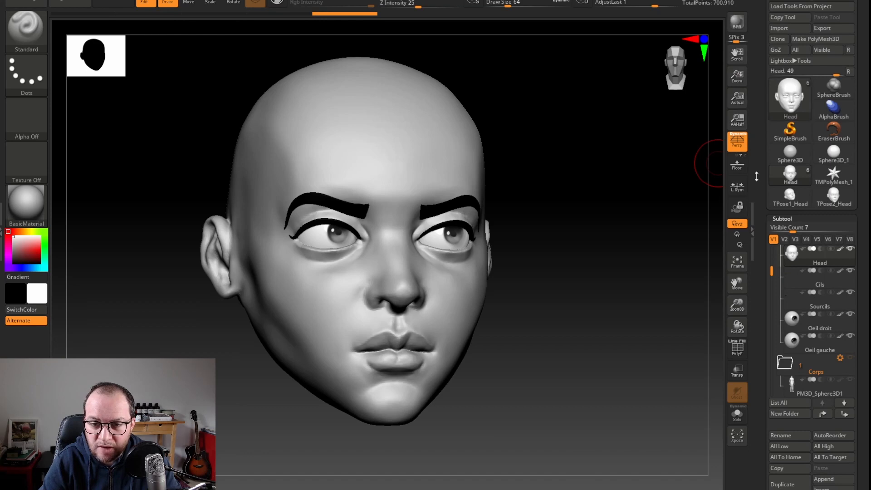
drag(758, 177, 762, 153)
scroll(762, 153, down, 3)
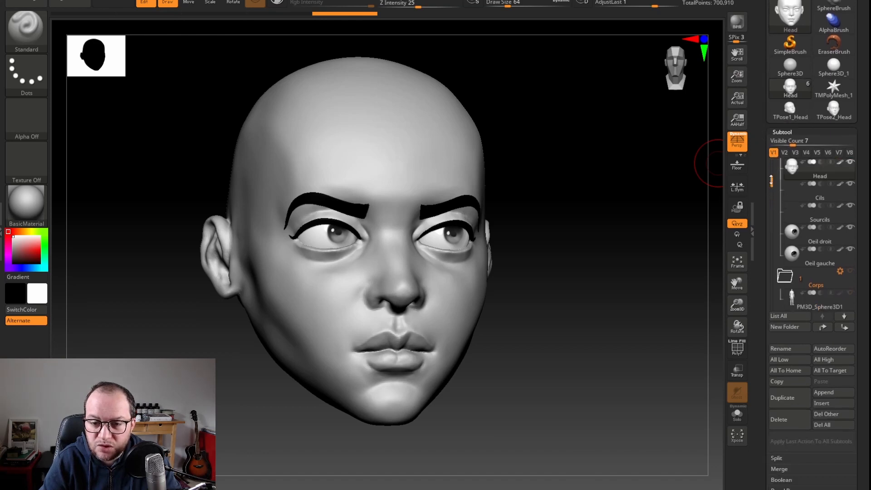
drag(771, 180, 774, 156)
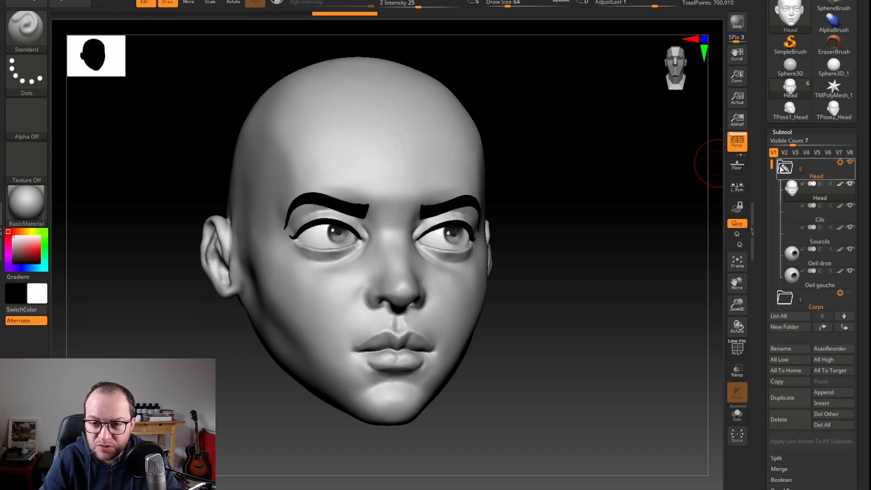
mouse_move(784, 169)
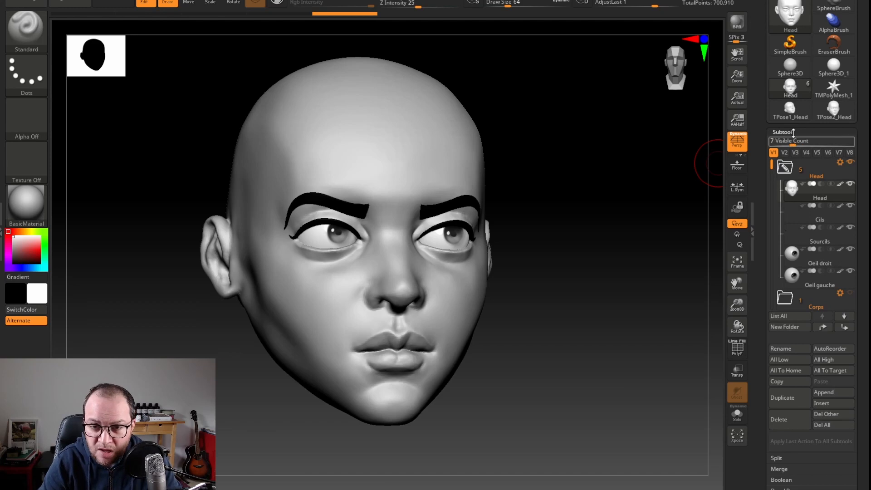
Generate a combined posing mesh from the head's visible subtools with Transpose Master's TPoseMesh
drag(663, 205, 676, 179)
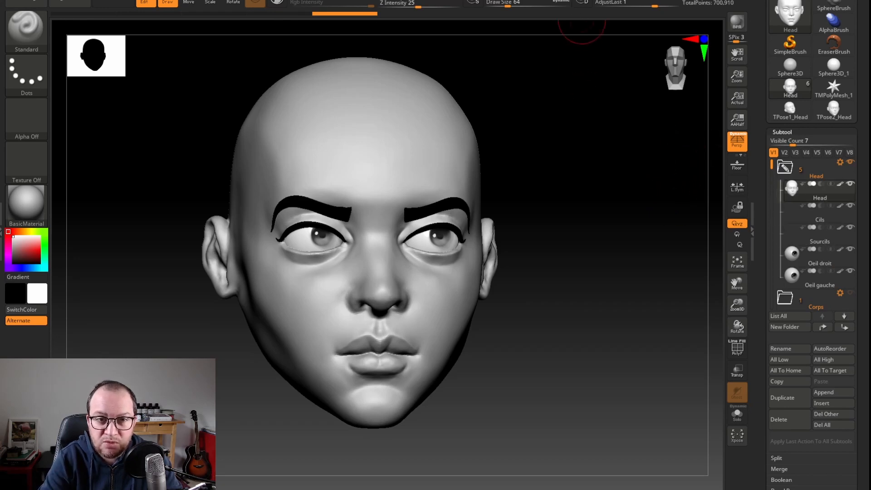
click(583, 0)
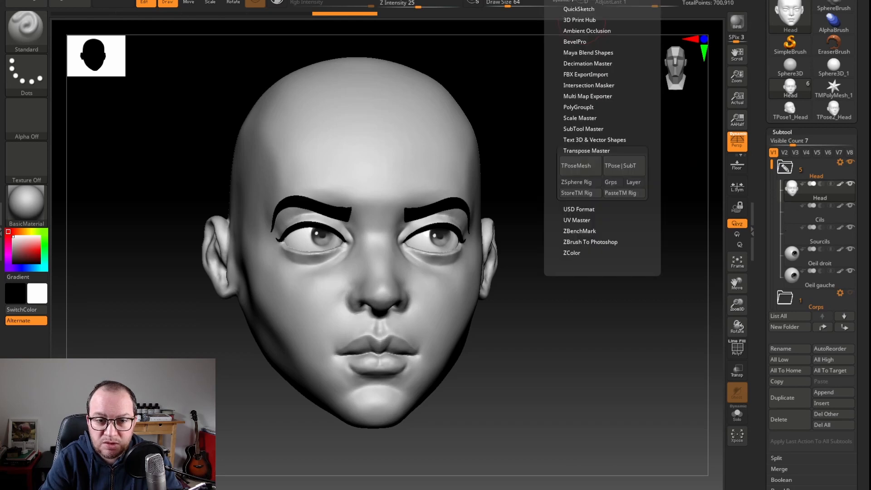
click(579, 167)
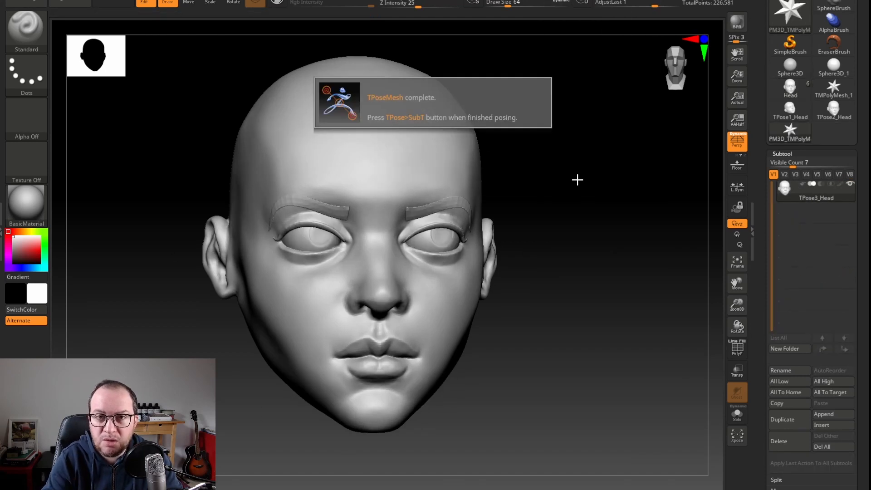
Inspect the combined posing mesh from several angles, temporarily displaying its wireframe and polygroups
drag(611, 159, 600, 166)
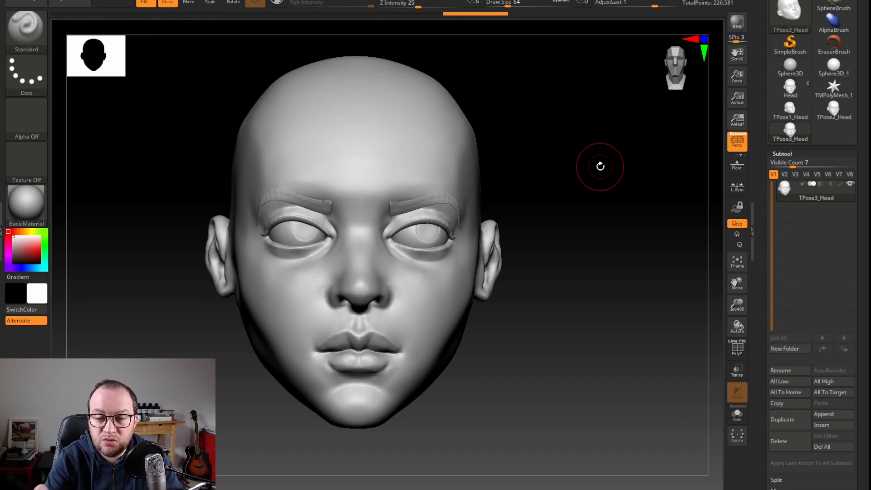
mouse_move(600, 251)
mouse_down()
mouse_move(610, 241)
mouse_move(582, 251)
mouse_up()
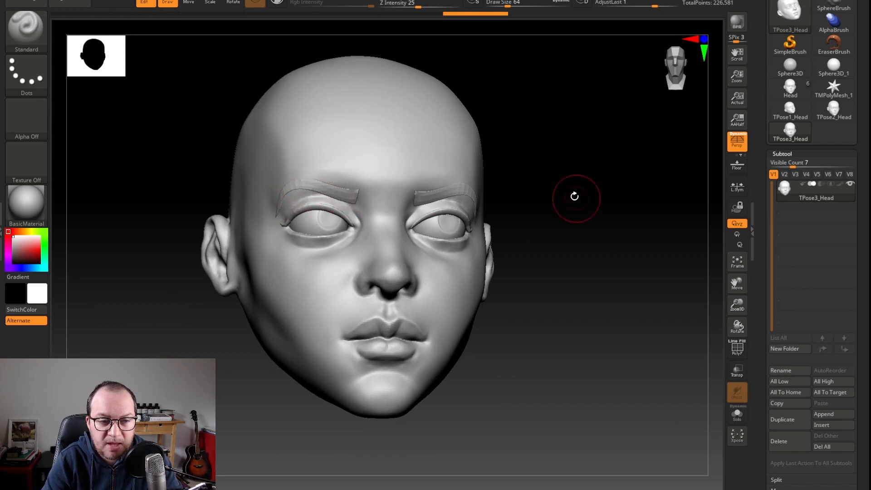
drag(575, 196, 538, 179)
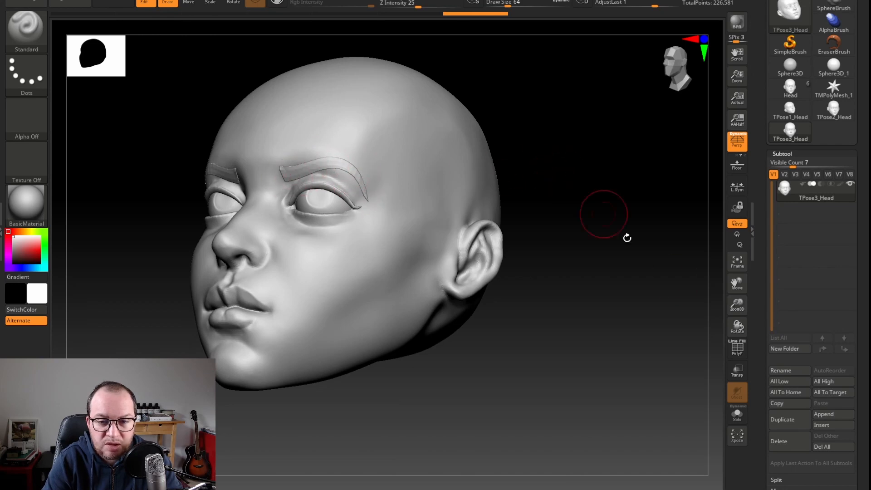
click(737, 347)
drag(608, 246, 338, 154)
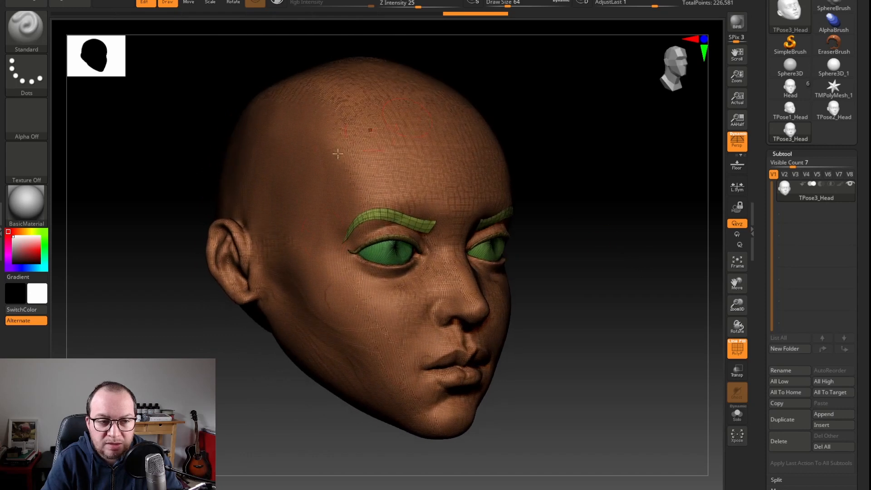
drag(576, 177, 547, 176)
click(738, 353)
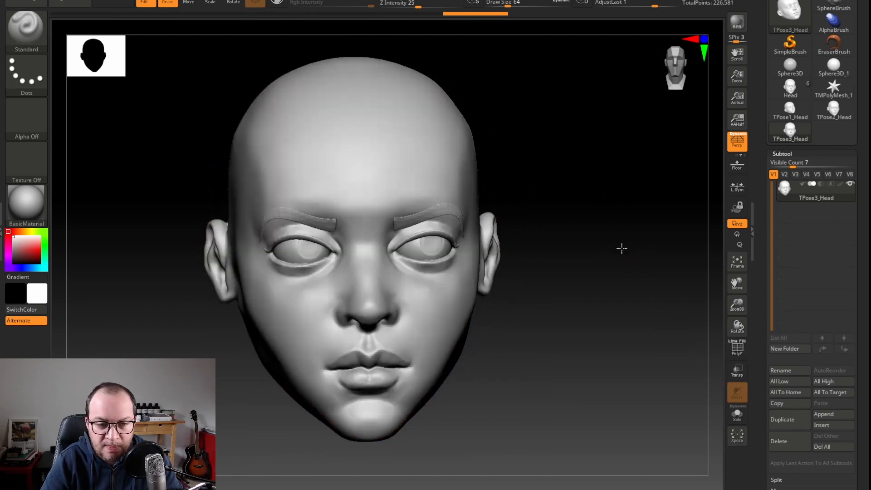
drag(620, 247, 615, 219)
drag(597, 267, 755, 168)
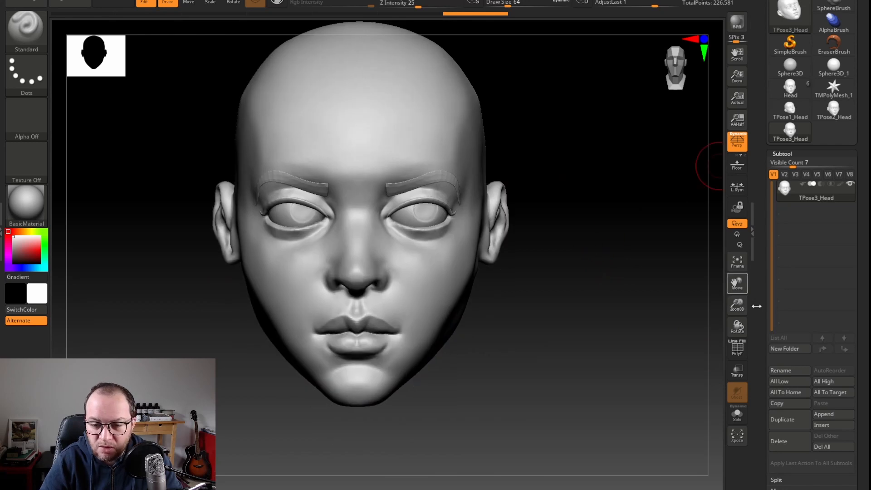
Collapse the Geometry and Subtool settings and expand the Layers settings for the posing mesh
scroll(768, 215, down, 6)
scroll(767, 214, down, 3)
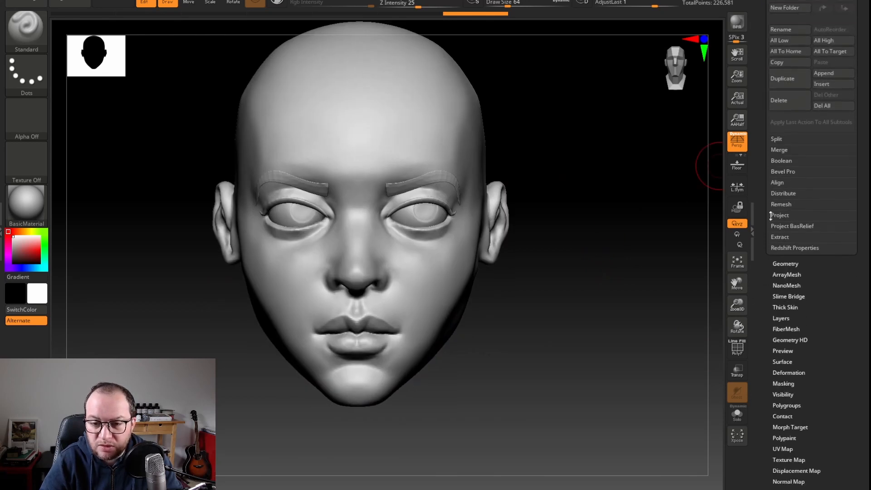
click(788, 263)
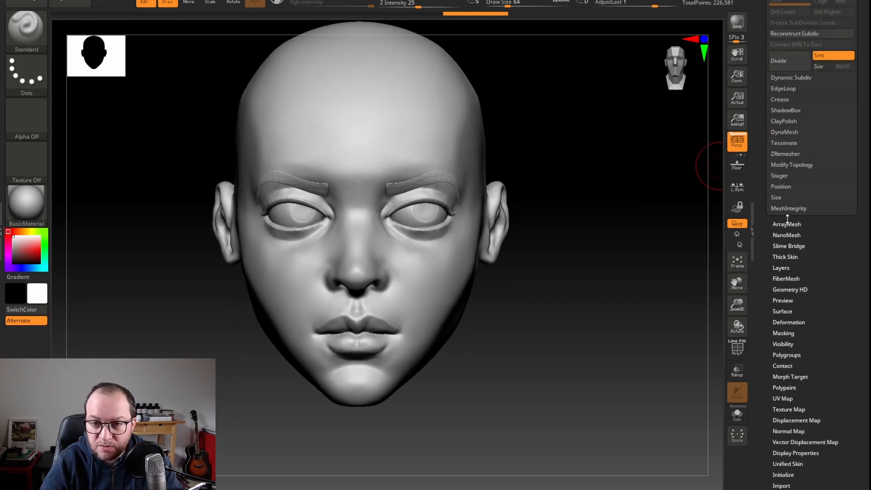
drag(766, 215, 765, 238)
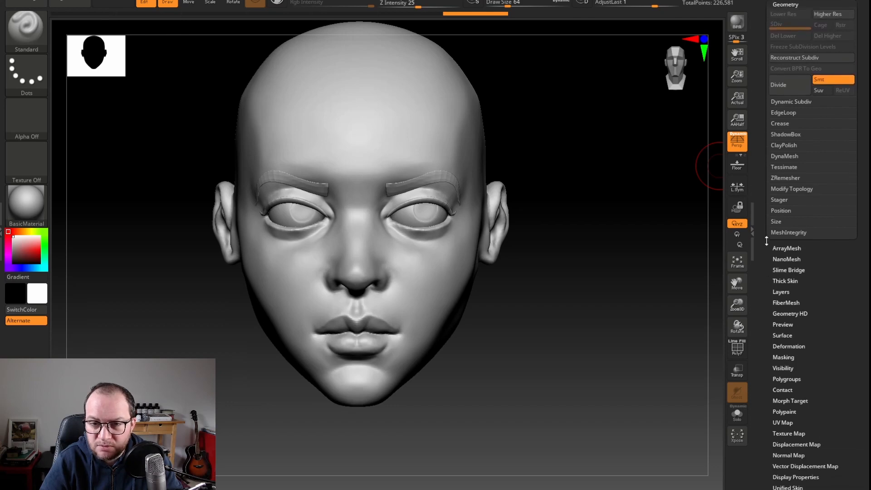
drag(766, 204, 766, 277)
click(779, 246)
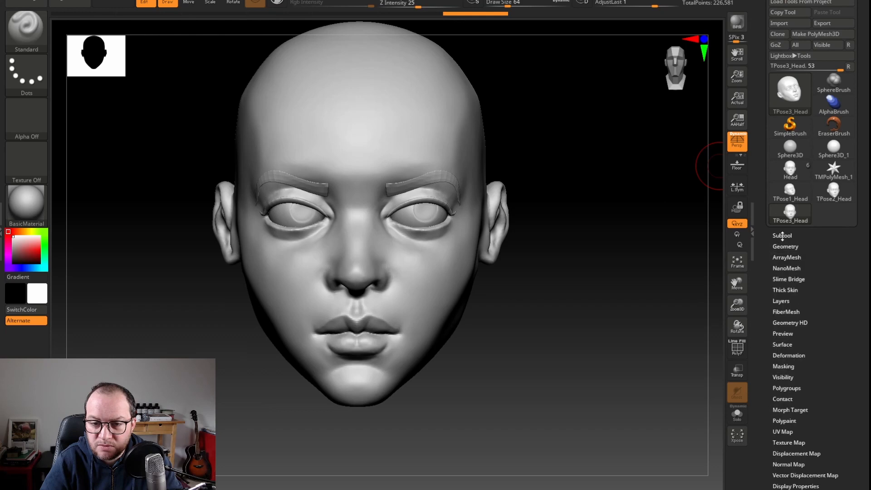
click(782, 236)
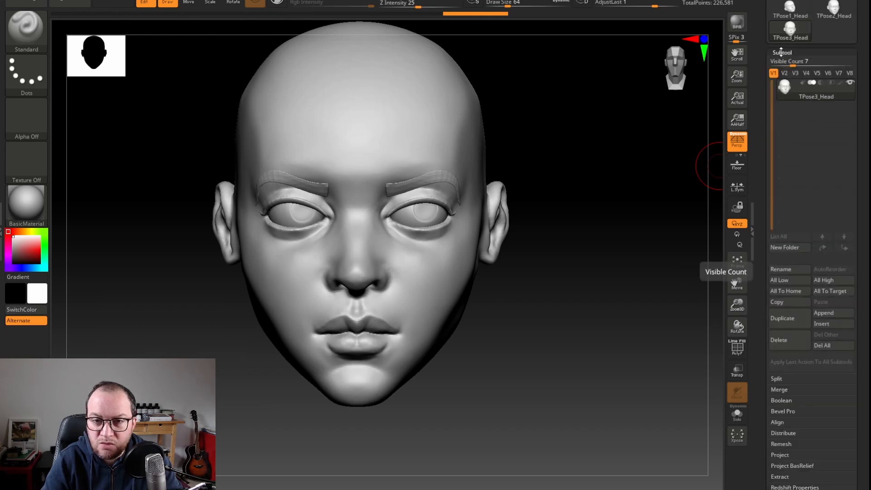
click(783, 53)
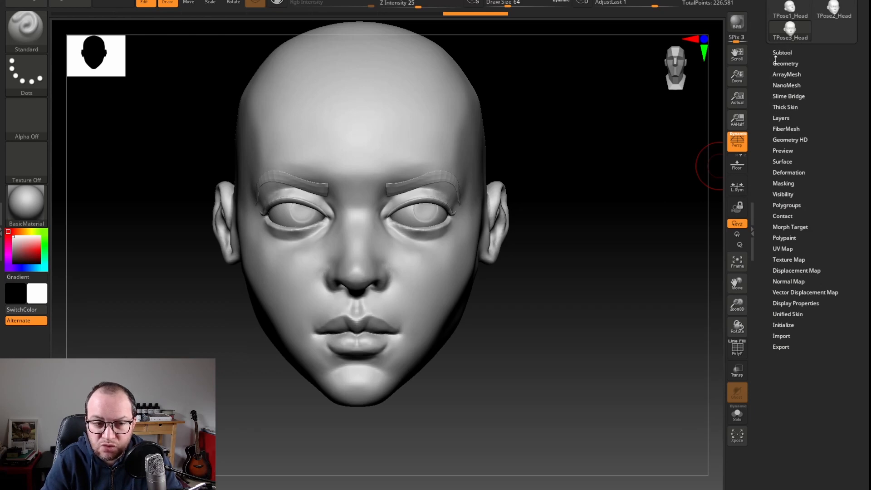
drag(673, 181, 676, 177)
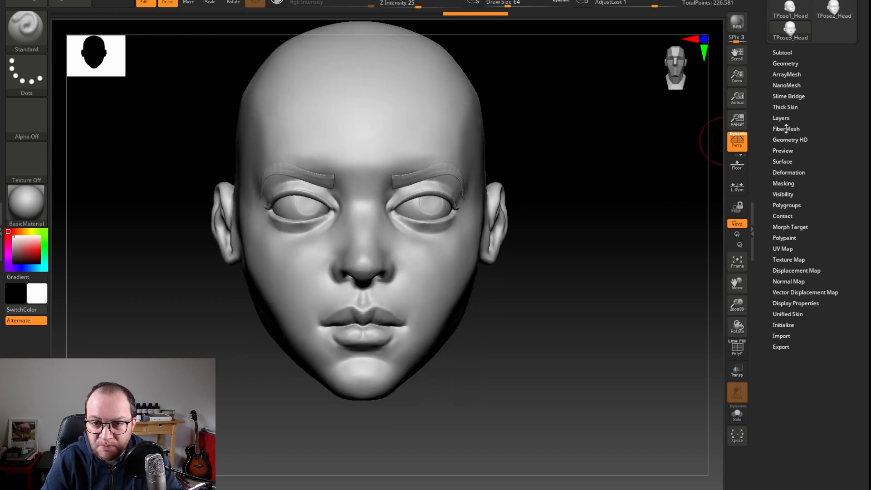
click(781, 117)
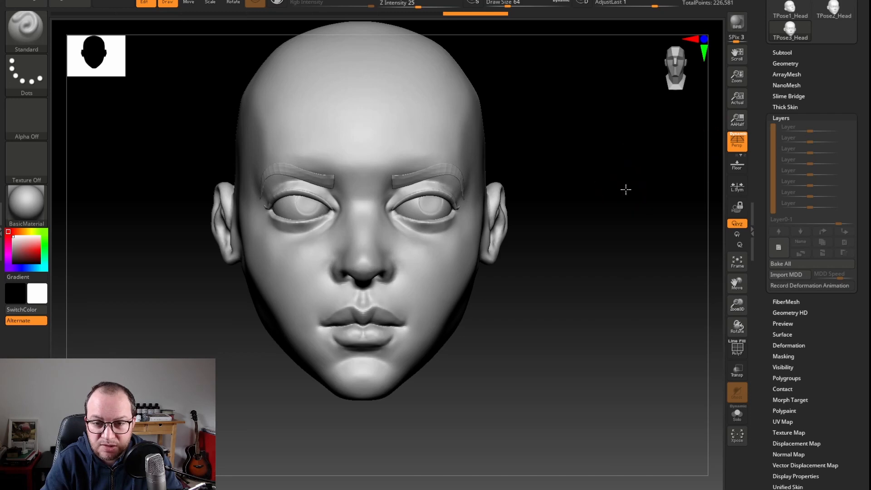
Add a new sculpting layer in record mode to the posing mesh
drag(633, 189, 629, 190)
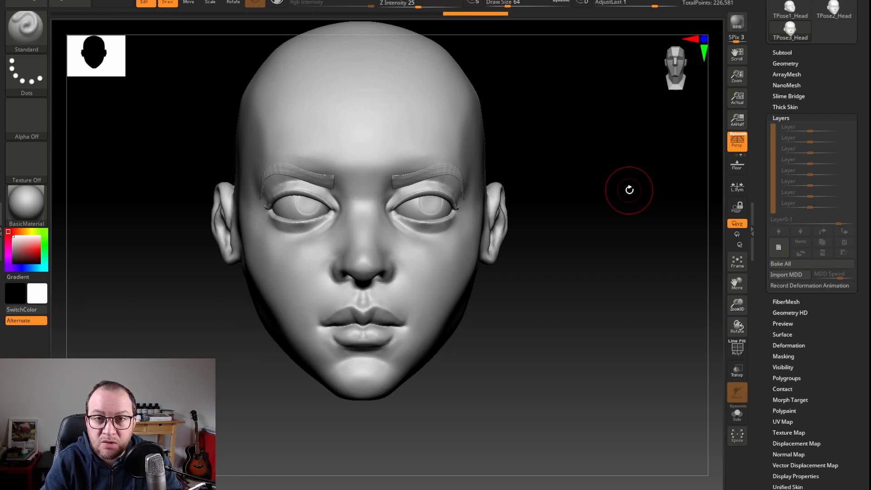
mouse_move(629, 190)
mouse_down()
mouse_move(595, 199)
mouse_move(624, 197)
mouse_move(619, 185)
mouse_move(640, 193)
mouse_move(654, 184)
mouse_move(634, 156)
mouse_up()
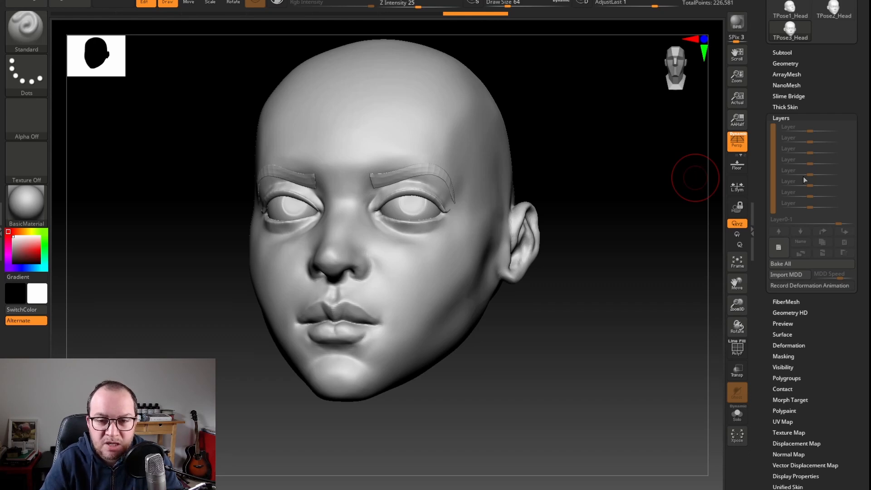
mouse_move(761, 191)
mouse_down()
mouse_move(763, 200)
mouse_move(765, 191)
mouse_up()
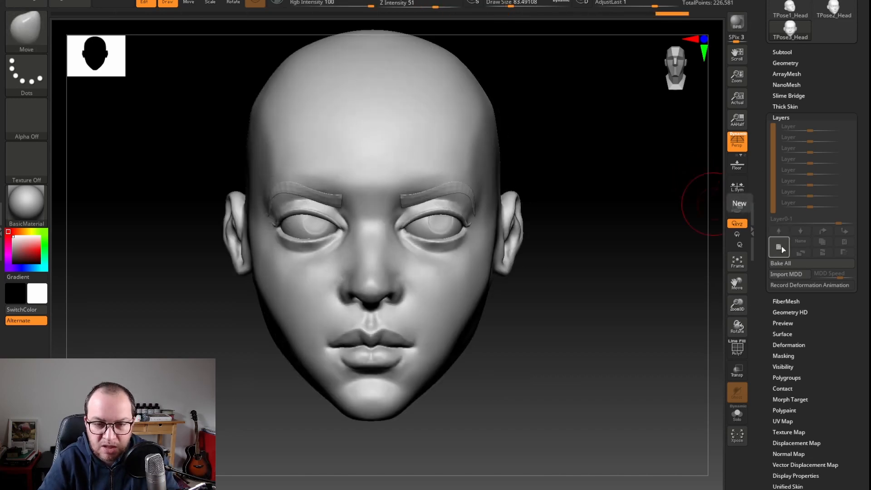
click(779, 248)
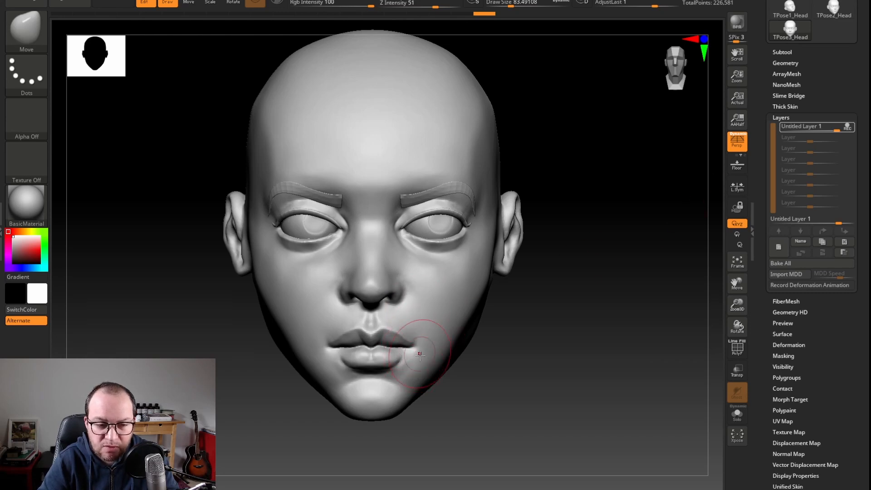
With the Move brush at a draw size of about 90, pull down only the mouth corner on the viewer's right
key(s)
mouse_move(414, 353)
mouse_down()
mouse_move(403, 363)
mouse_move(418, 361)
mouse_move(393, 338)
mouse_move(385, 342)
mouse_up()
key(s)
key(s)
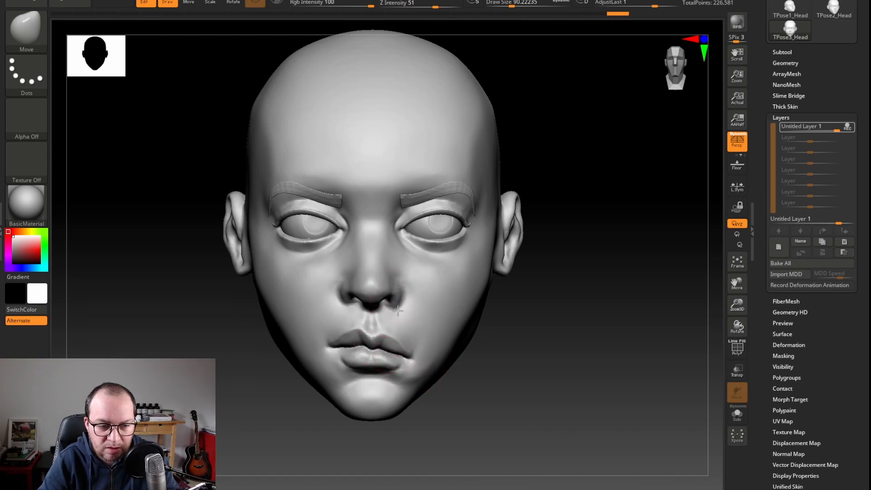
mouse_move(397, 305)
mouse_down()
mouse_move(390, 279)
mouse_move(391, 289)
mouse_up()
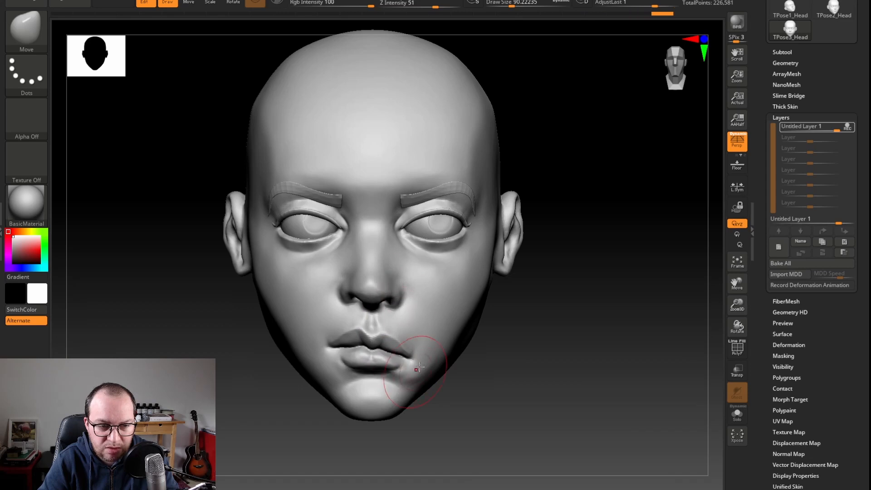
mouse_move(507, 368)
mouse_down()
mouse_move(511, 352)
mouse_move(507, 365)
mouse_up()
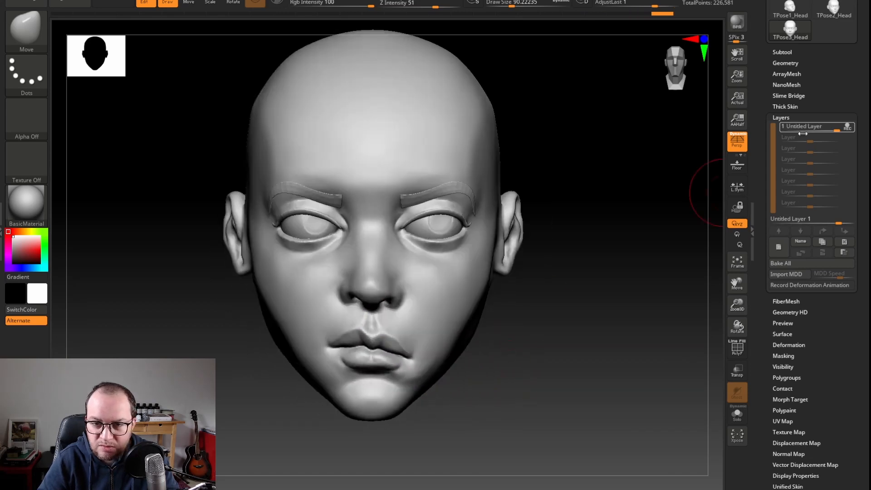
Rename the new layer as "BC coin droit"
click(801, 243)
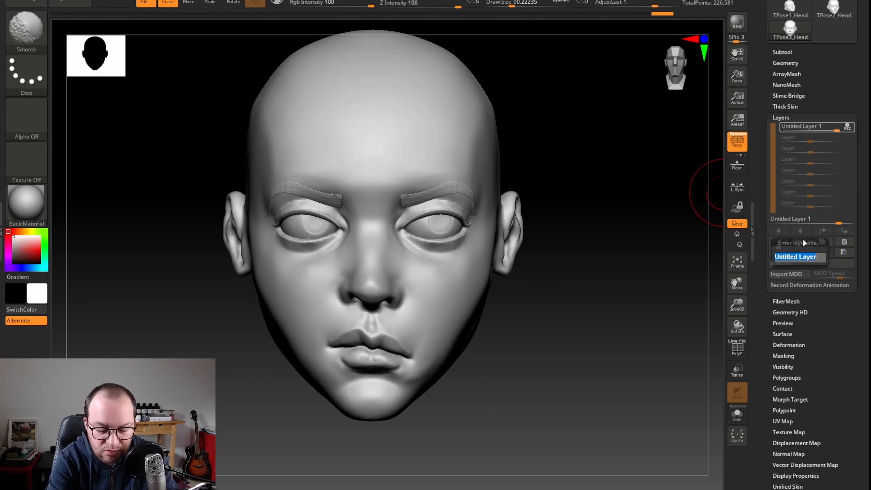
text(BC)
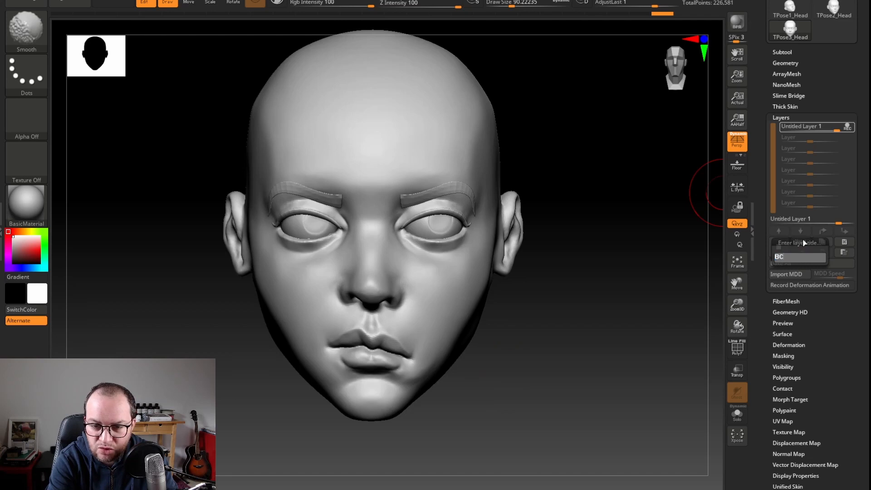
text( coin droi)
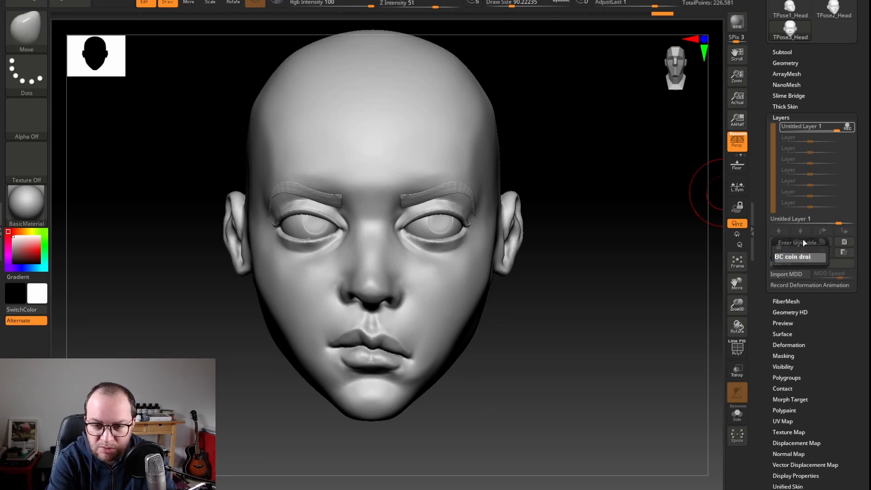
text(t)
key(Return)
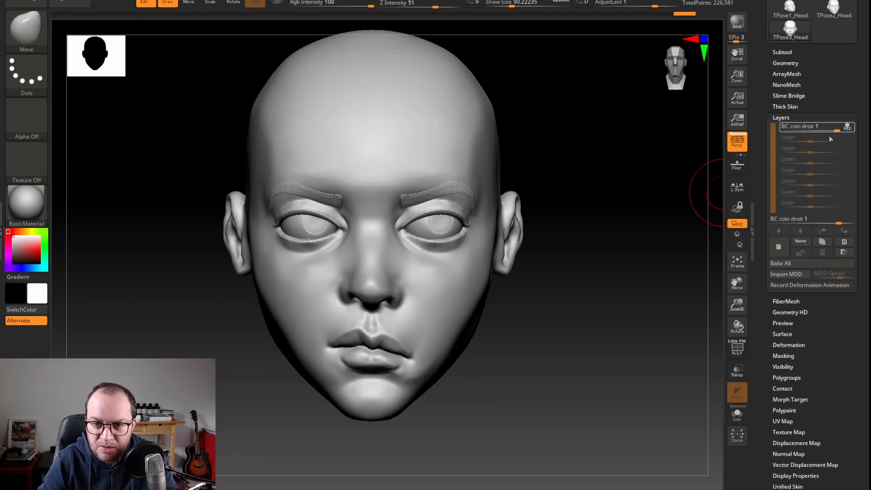
mouse_move(835, 130)
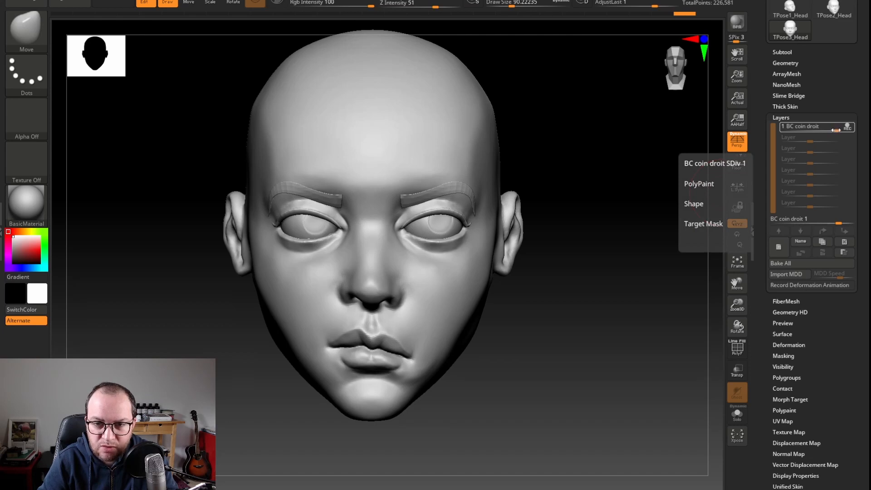
End recording on the BC coin droit layer and set its intensity to -1
drag(836, 130, 782, 137)
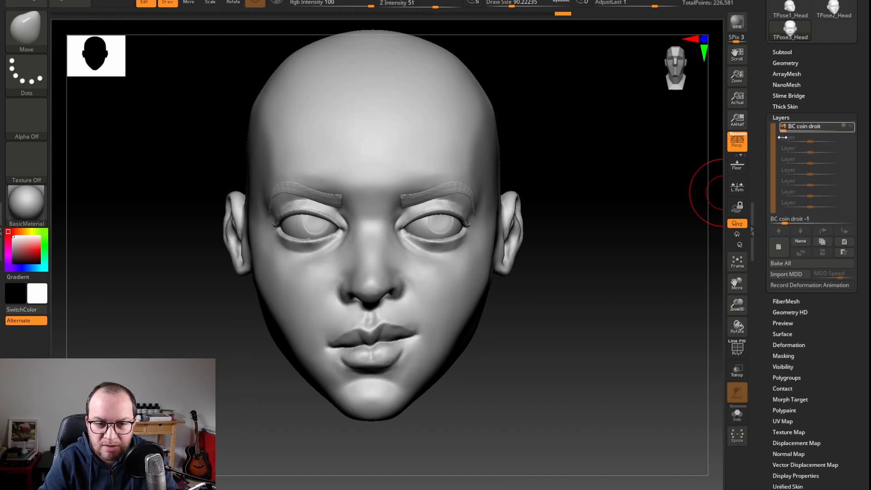
drag(644, 201, 648, 196)
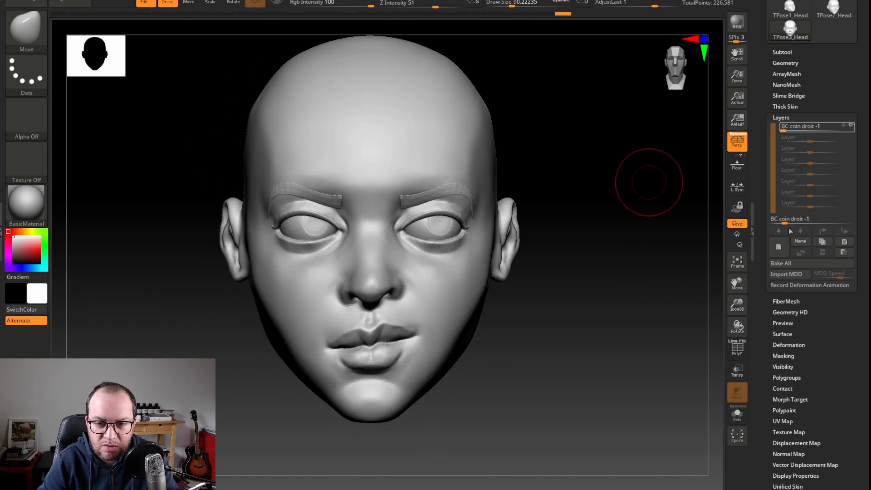
Add a new sculpting layer in record mode and name it "Sourcils"
click(780, 250)
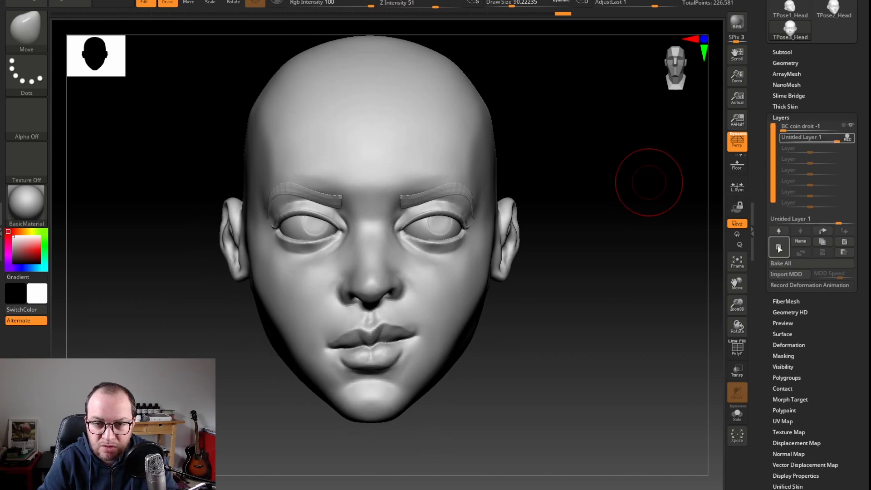
click(806, 243)
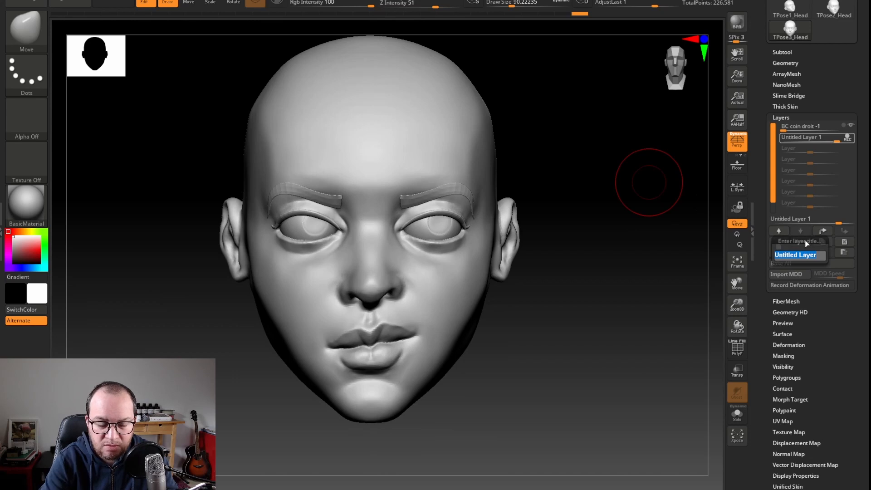
text(Sourcisl)
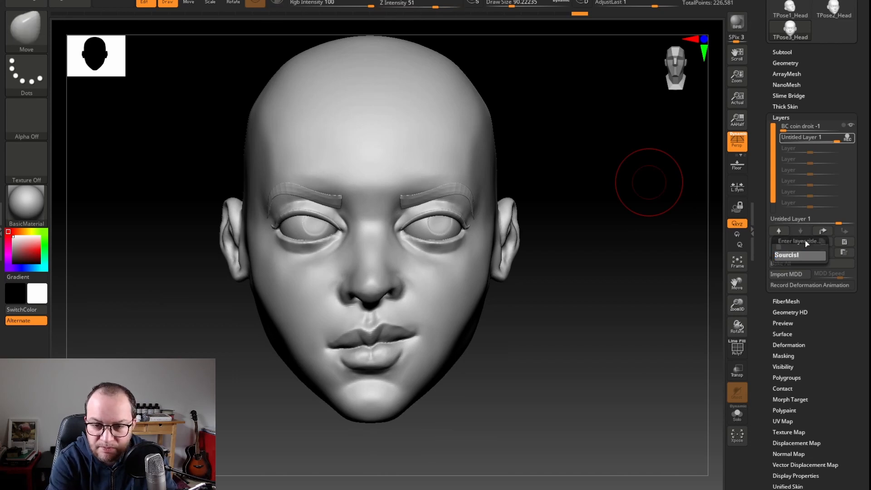
key(Return)
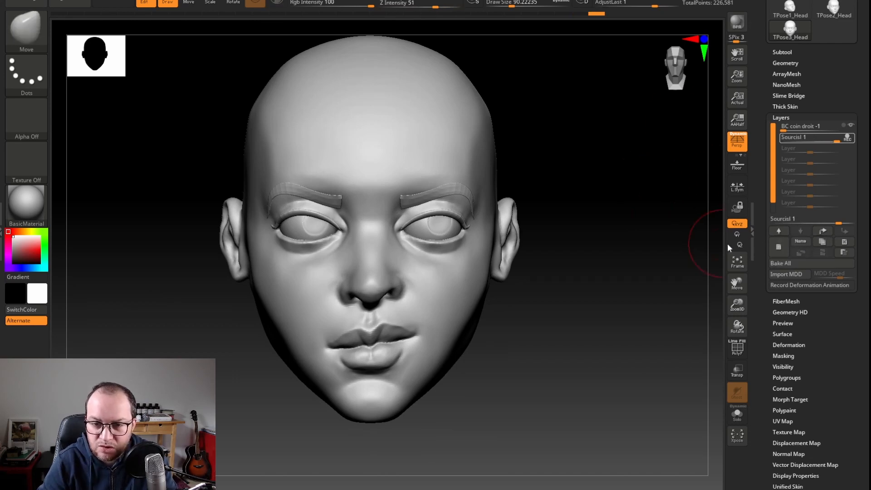
click(800, 242)
text(Sourcils)
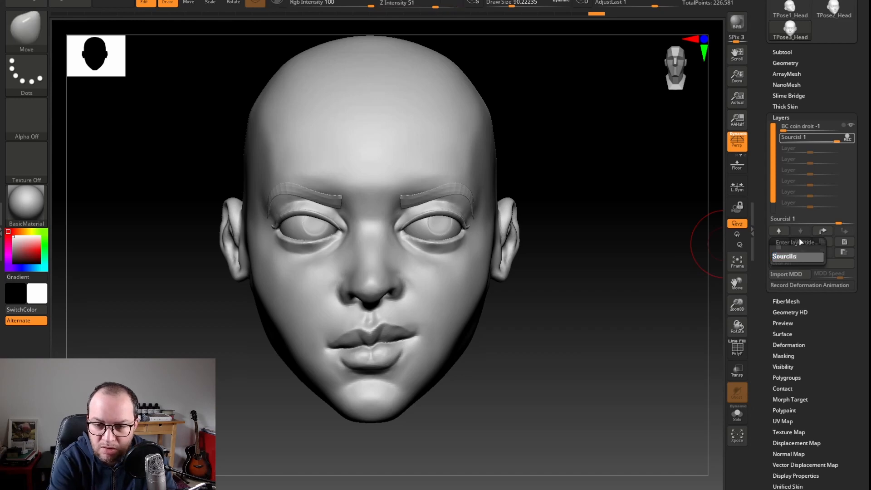
key(Return)
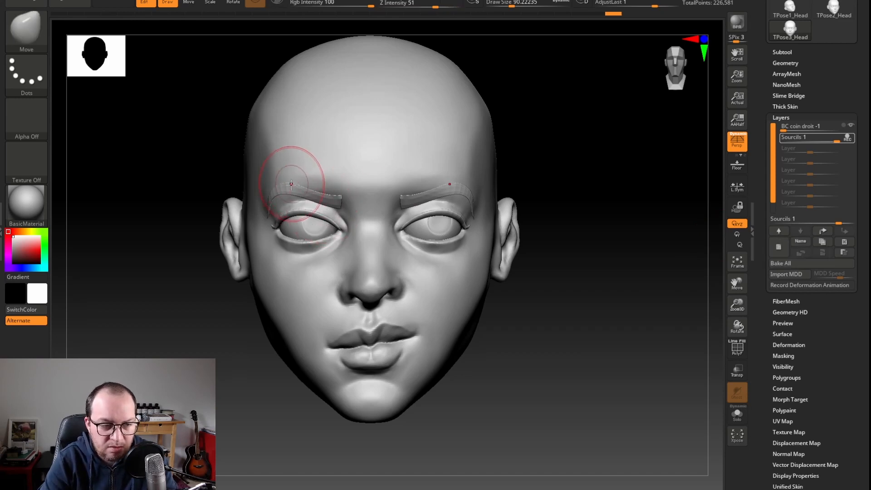
With the Move brush at a draw size of about 116, pull the outer eyebrows down symmetrically and end the layer's recording
key(s)
drag(286, 185, 290, 186)
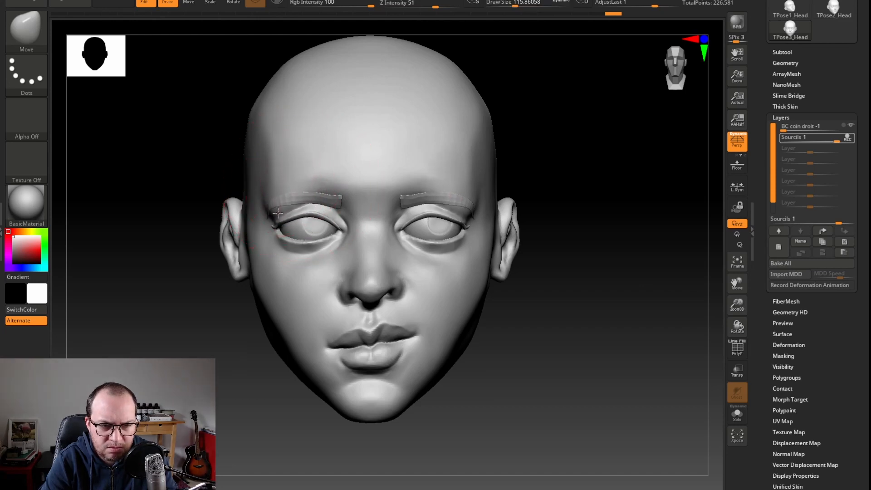
click(845, 138)
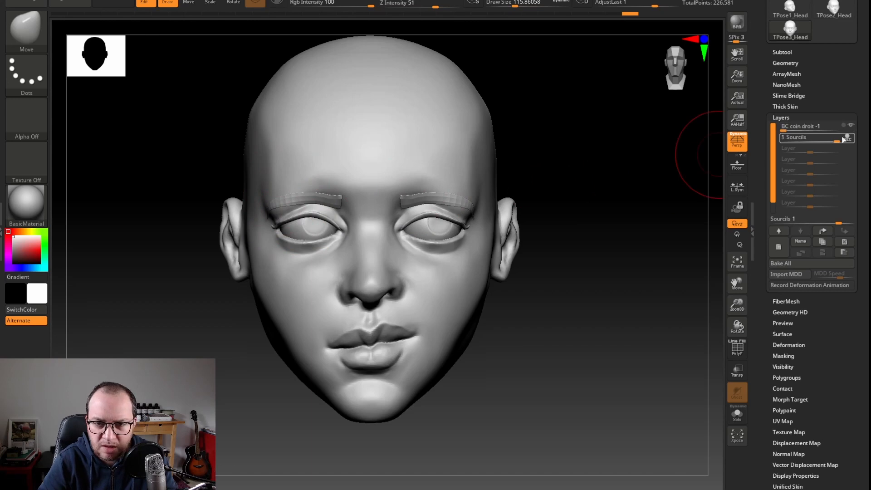
Set the intensity of the Sourcils layer to about -0.2 so the outer eyebrows rise slightly
drag(835, 140, 774, 158)
drag(632, 199, 622, 199)
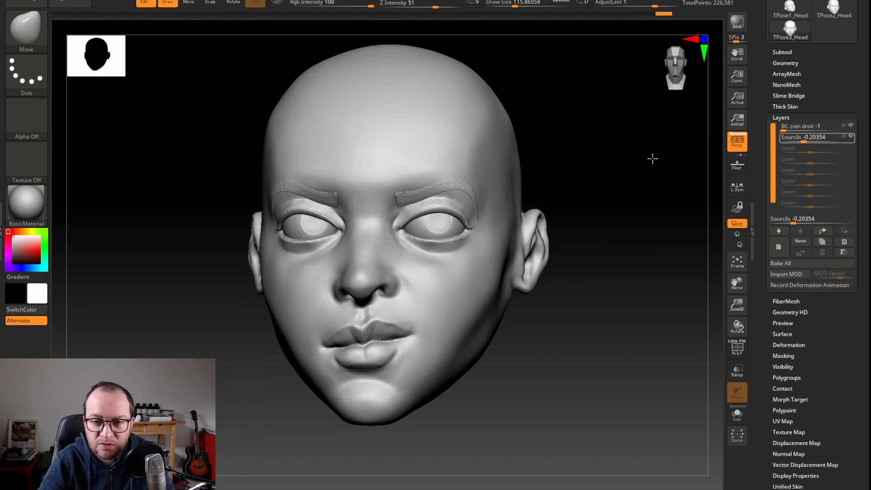
mouse_move(651, 157)
mouse_down()
mouse_move(645, 150)
mouse_move(644, 157)
mouse_up()
Add another sculpting layer in record mode and name it "Texture"
alt+drag(656, 141, 602, 188)
click(779, 249)
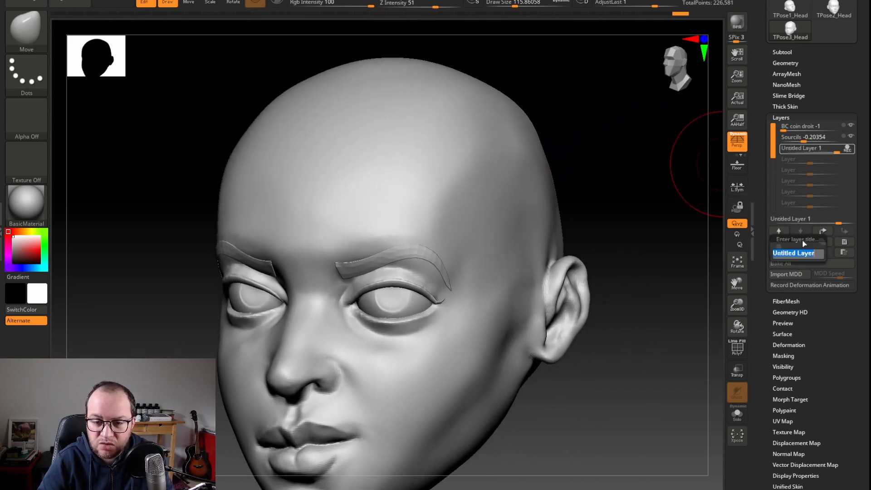
click(801, 241)
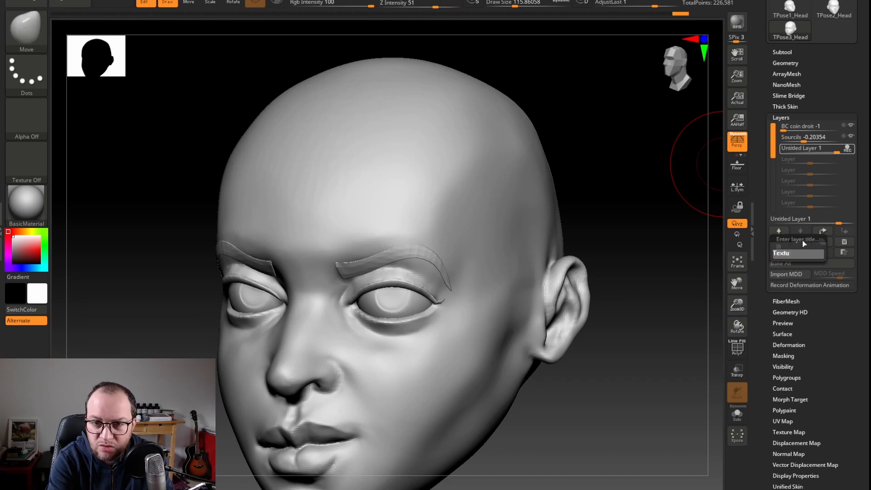
text(Texture)
key(Return)
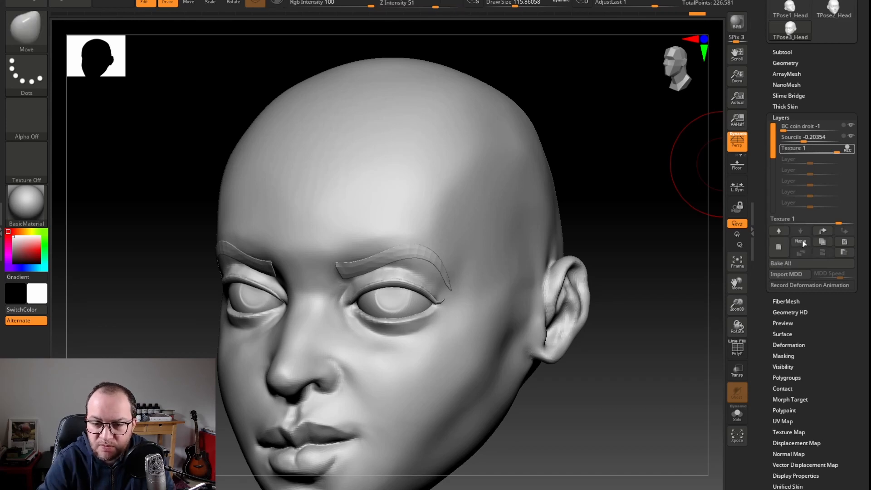
Add surface noise to the posing mesh with NoiseMaker, using a Noise Scale of about 1.6
drag(766, 321, 766, 303)
click(778, 313)
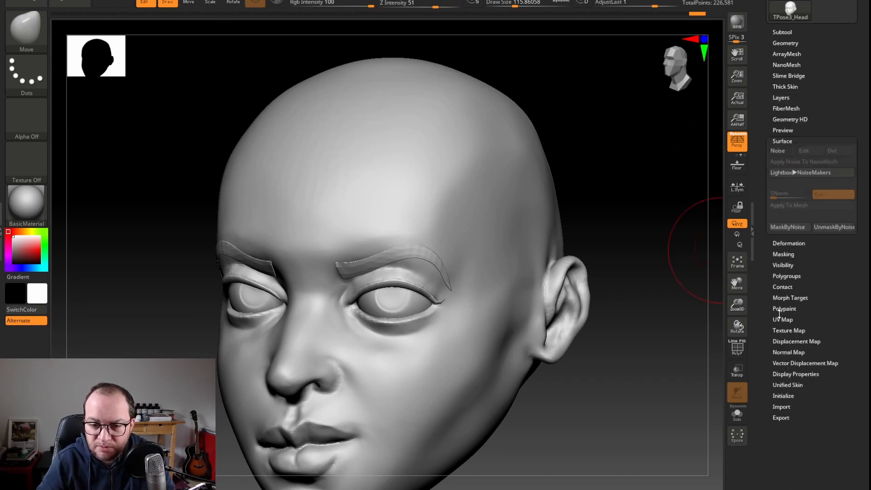
drag(771, 270, 766, 285)
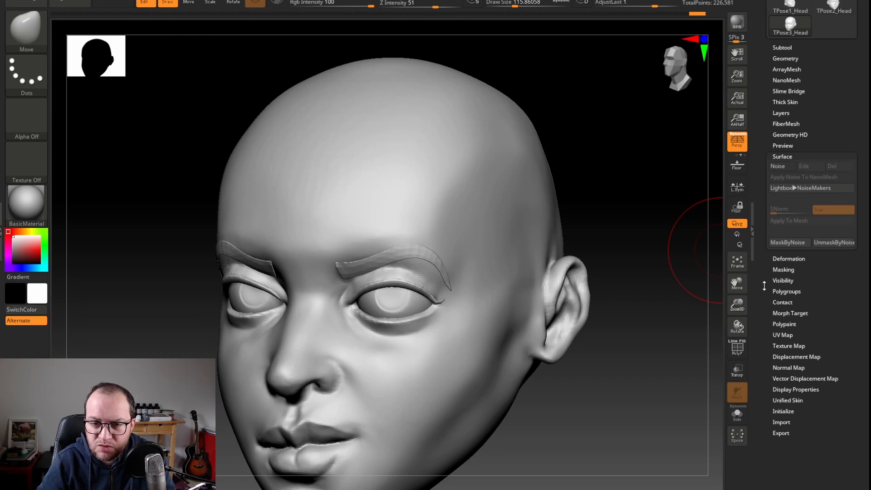
click(781, 168)
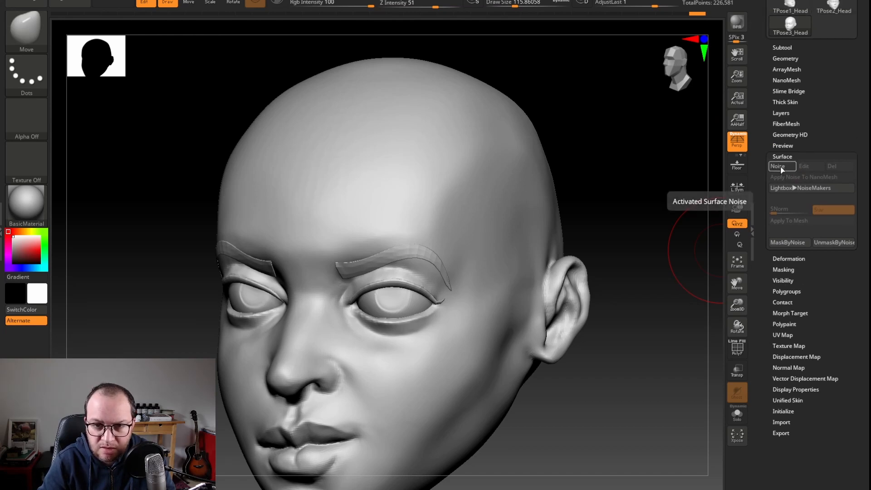
mouse_move(728, 223)
mouse_down()
mouse_move(708, 217)
mouse_move(716, 216)
mouse_up()
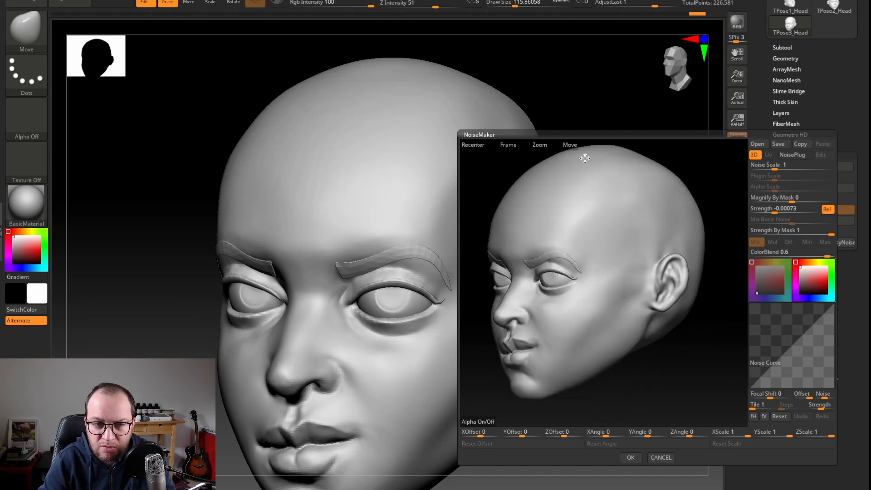
drag(539, 144, 411, 257)
click(774, 168)
click(774, 168)
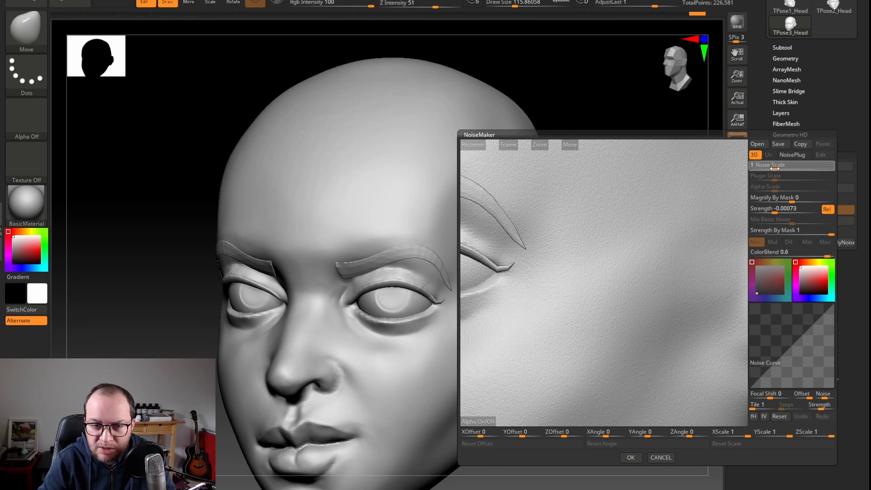
drag(775, 168, 778, 169)
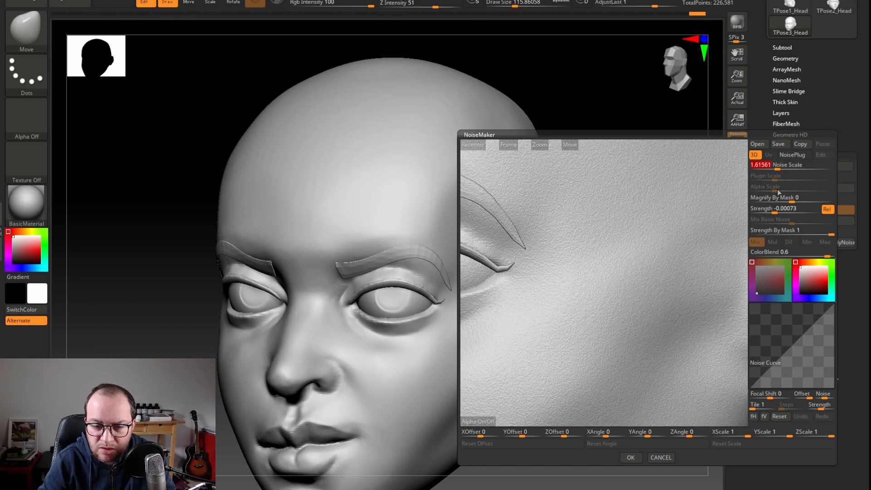
click(631, 458)
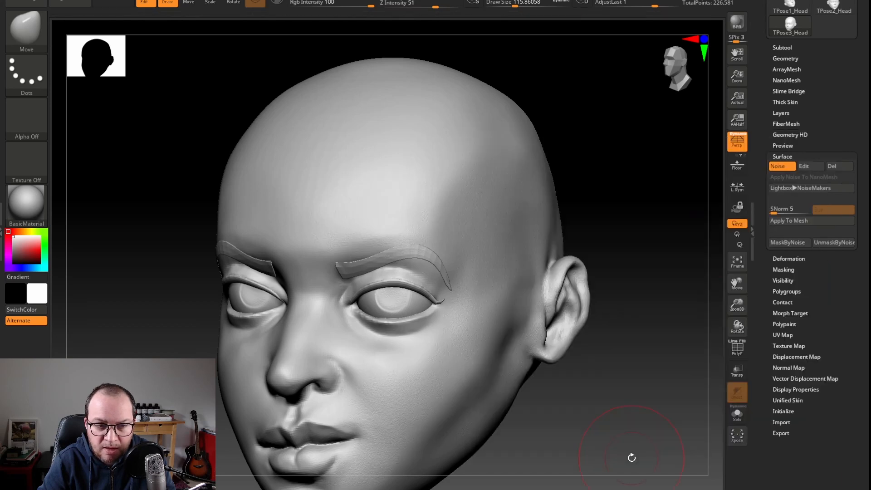
Apply the surface noise to the mesh so it is recorded in the Texture layer
drag(661, 224, 708, 213)
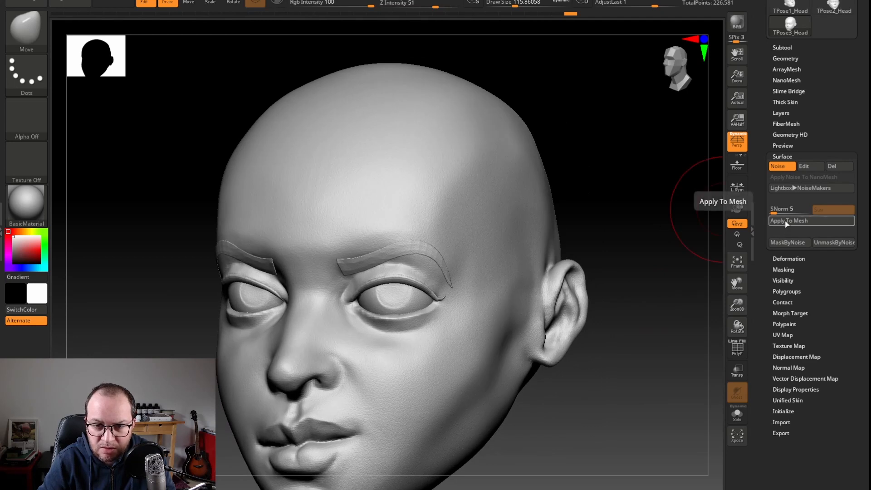
click(785, 221)
drag(627, 241, 647, 204)
Expand the Layers settings, end recording on the Texture layer and set its intensity to 0
click(784, 49)
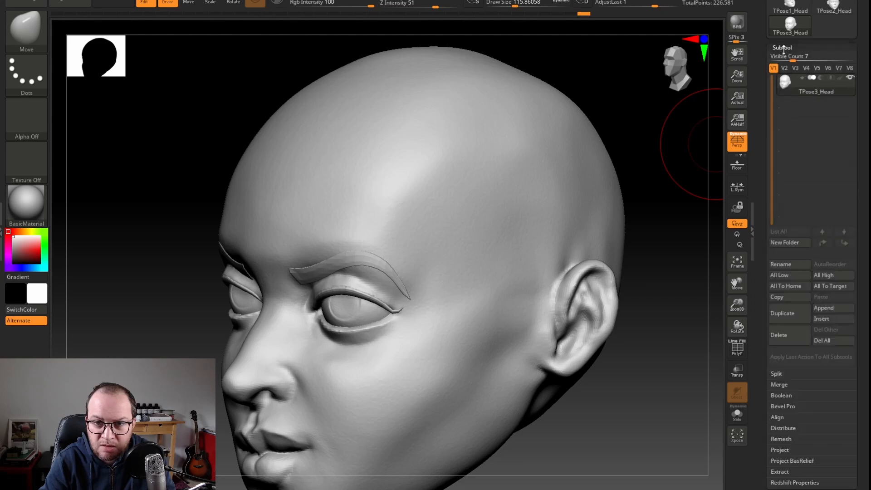
click(783, 50)
click(780, 112)
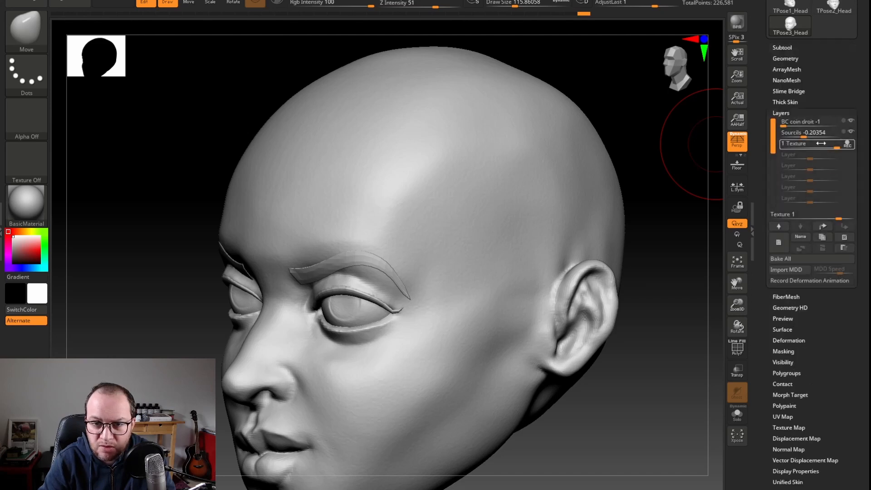
drag(836, 148, 810, 148)
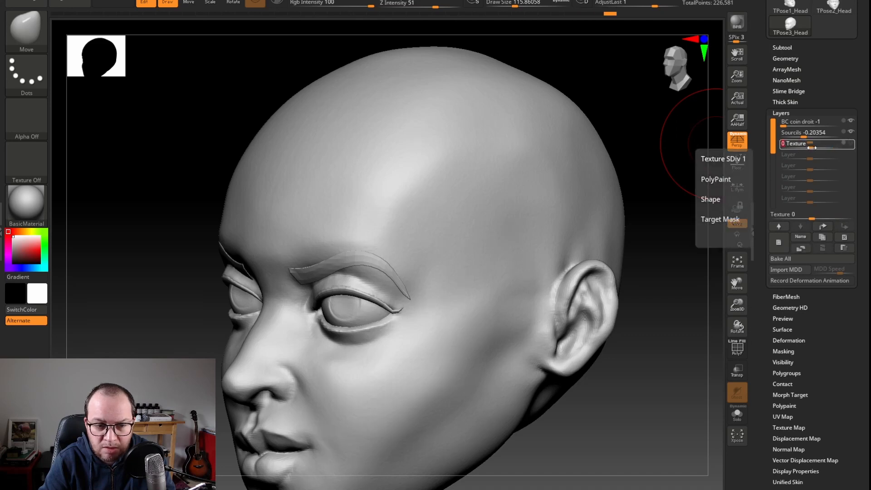
drag(675, 187, 689, 205)
alt+drag(716, 163, 620, 187)
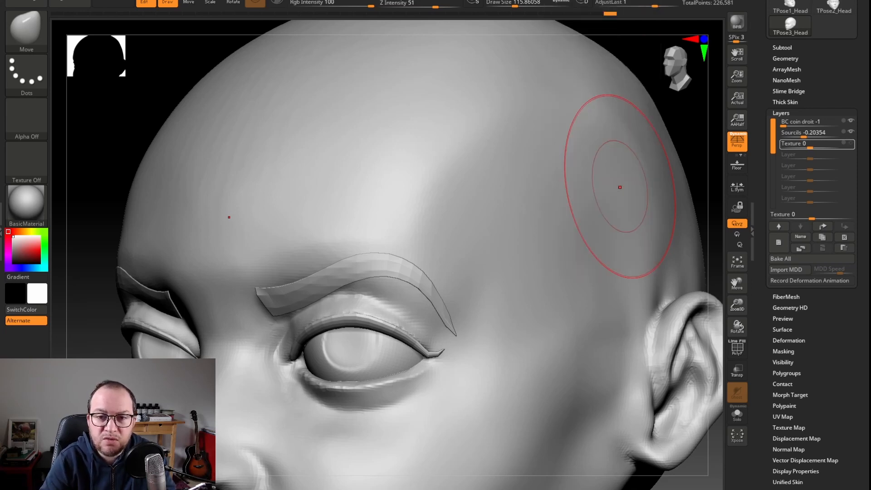
mouse_move(696, 138)
mouse_down()
mouse_move(702, 132)
mouse_move(694, 136)
mouse_up()
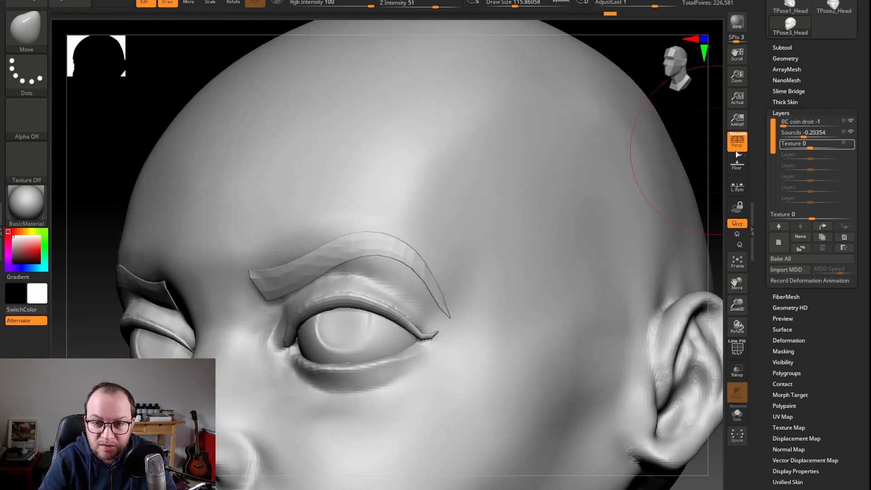
Set the intensity of the Texture layer to about 0.66
mouse_move(810, 148)
mouse_down()
mouse_move(843, 151)
mouse_move(774, 151)
mouse_move(853, 149)
mouse_move(772, 146)
mouse_move(841, 149)
mouse_move(787, 147)
mouse_move(811, 150)
mouse_up()
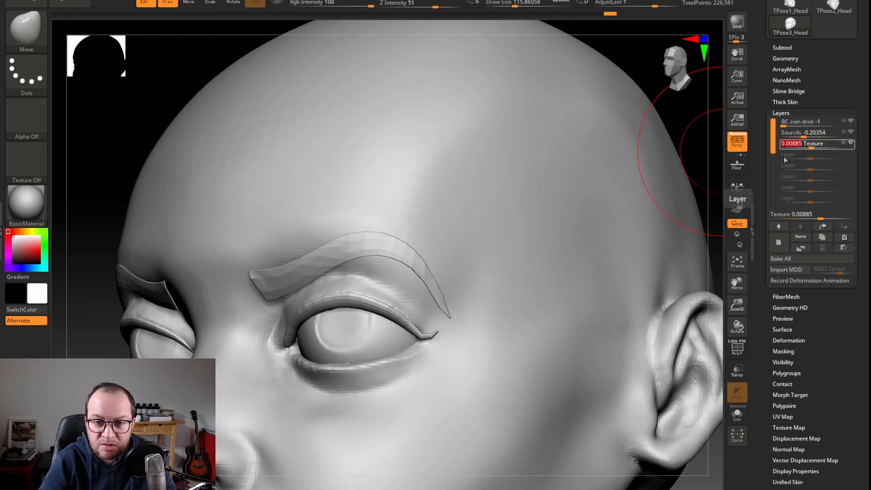
text(0)
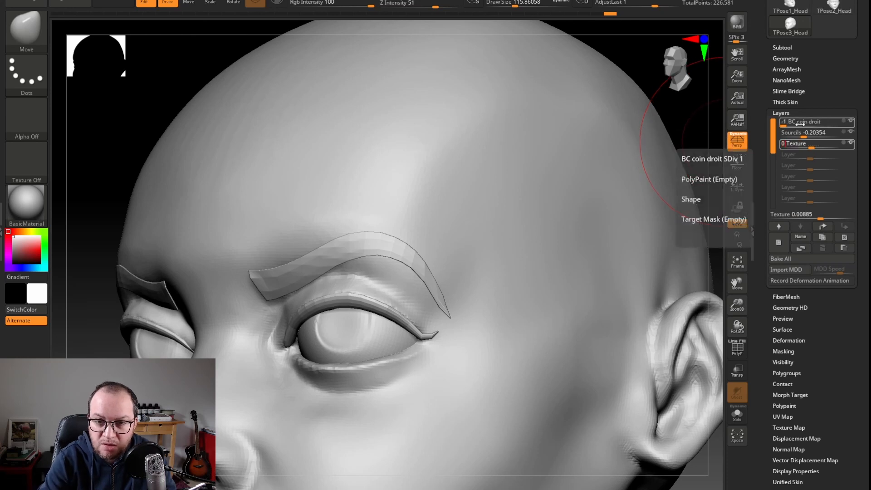
drag(812, 150, 828, 150)
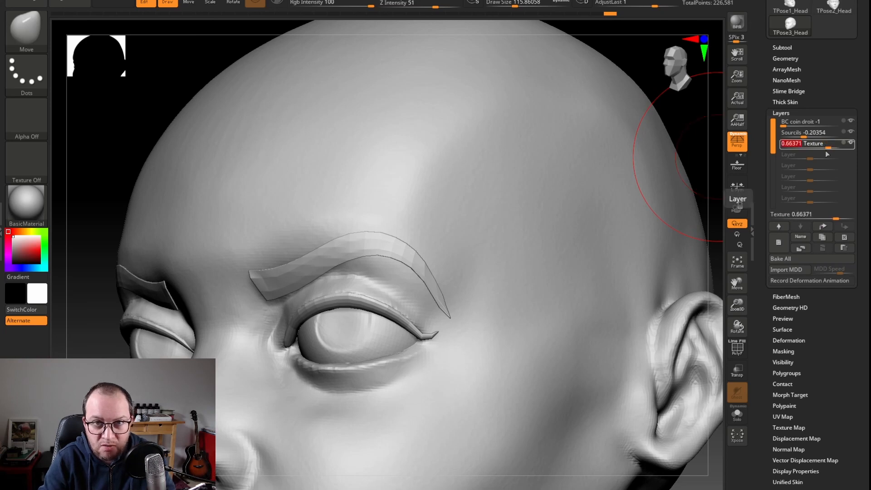
mouse_move(705, 169)
mouse_down()
mouse_move(695, 144)
mouse_move(653, 182)
mouse_move(673, 181)
mouse_move(644, 185)
mouse_move(668, 200)
mouse_move(650, 186)
mouse_move(642, 200)
mouse_move(655, 185)
mouse_move(614, 189)
mouse_up()
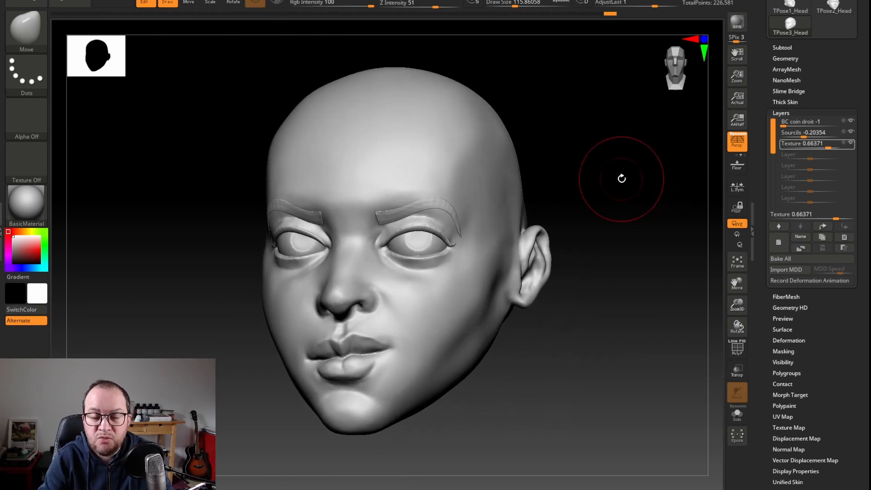